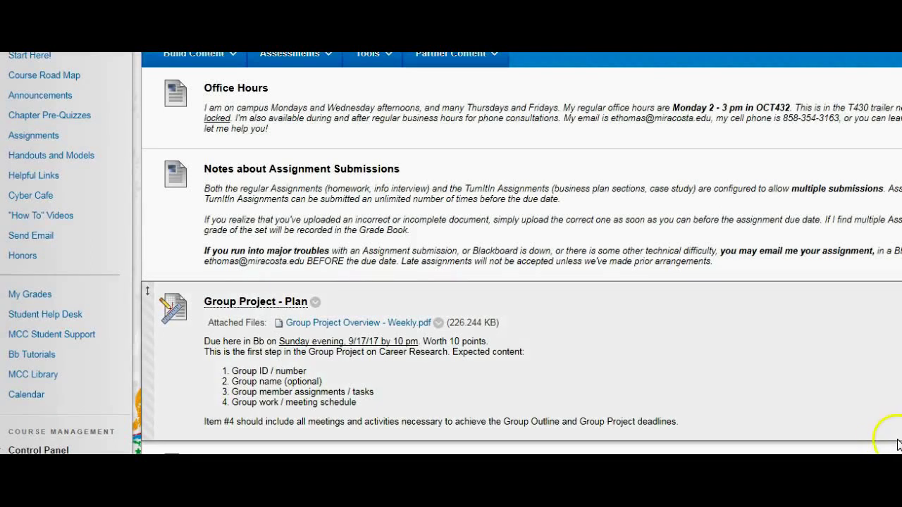
# - Scroll down to Chapter 03 Homework and open the HW-Ch03 details attachment link
pyautogui.scroll(-5, 521, 254)
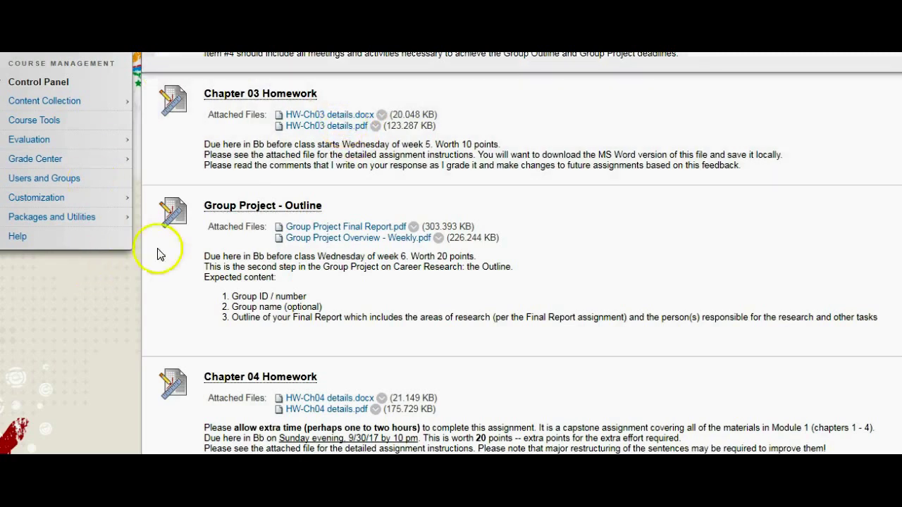
pyautogui.click(325, 130)
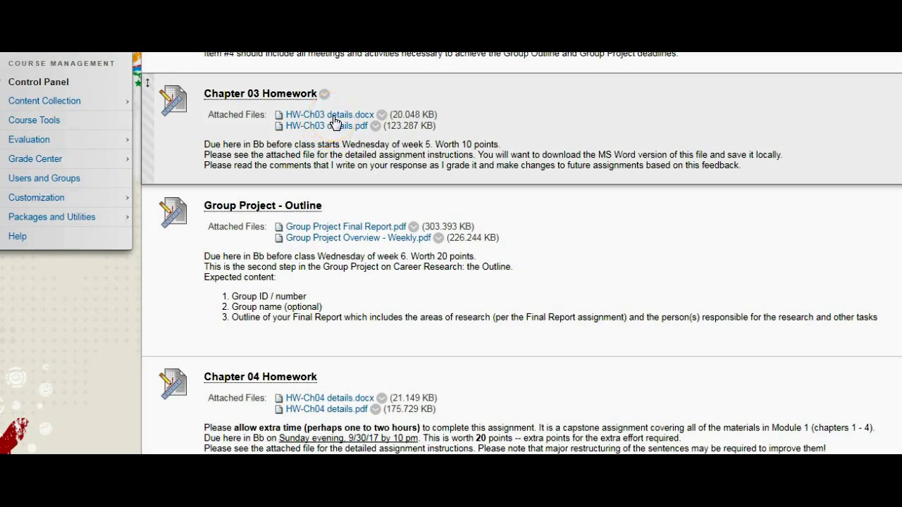
# - Switch to the HW-Ch03 details - Word window with Alt+Tab
pyautogui.hotkey('alt', 'Tab')
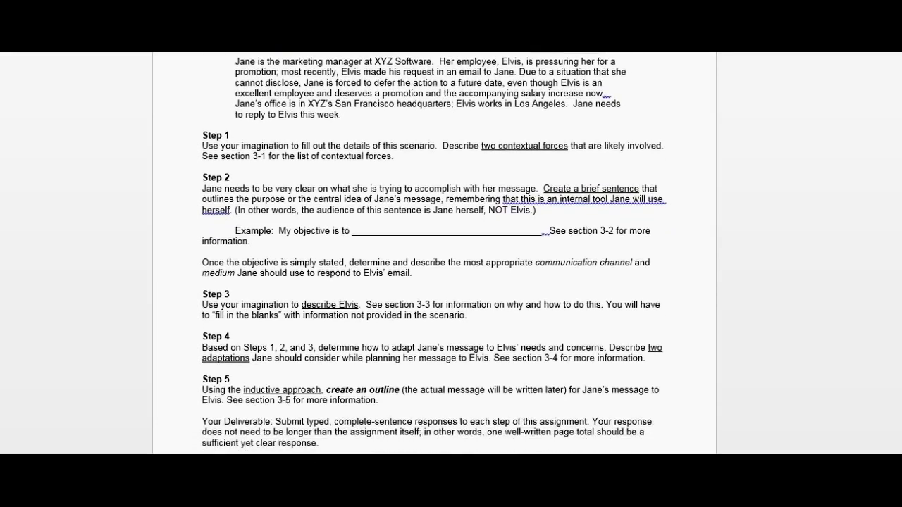
# - Open blank lines beneath the Step 1 instructions
pyautogui.click(461, 140)
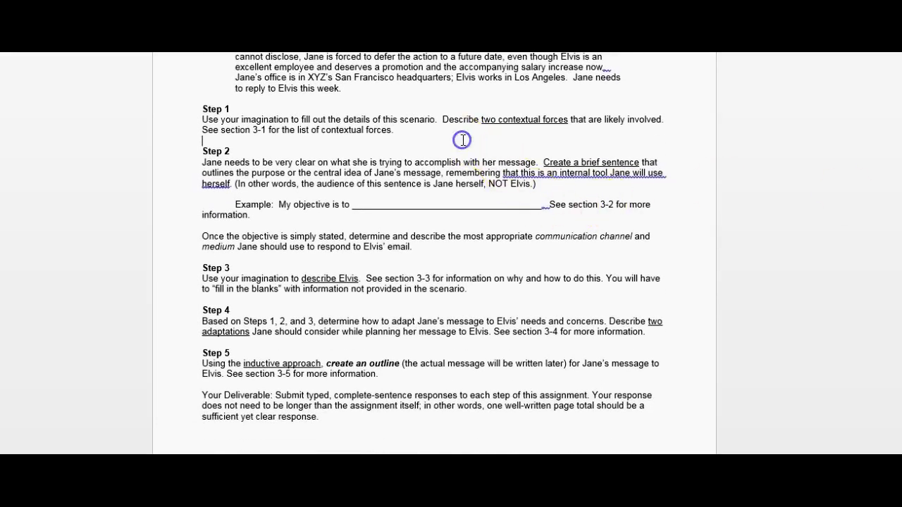
pyautogui.press('Return')
pyautogui.press('Return')
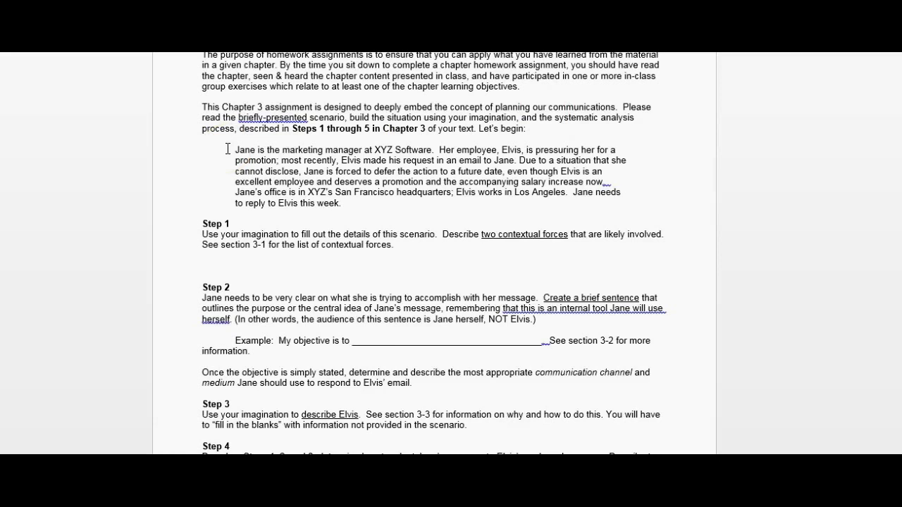
pyautogui.click(422, 269)
pyautogui.click(226, 259)
pyautogui.press('Return')
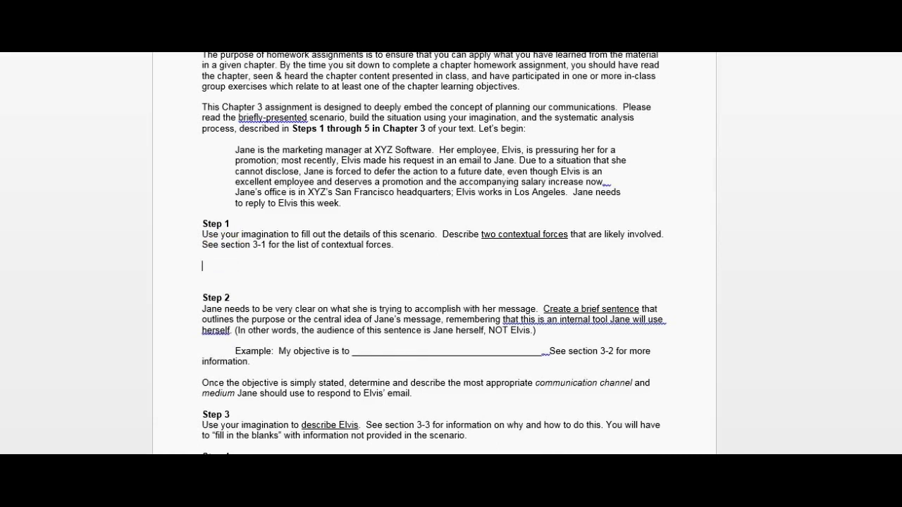
# - Type 'Response here' under Step 1 and make that line italic
pyautogui.write('Response here')
pyautogui.tripleClick(226, 259)
pyautogui.hotkey('ctrl', 'i')
pyautogui.click(312, 281)
# - Type a 'Response' line above the 'Once the objective' paragraph under Step 2
pyautogui.scroll(-4, 434, 254)
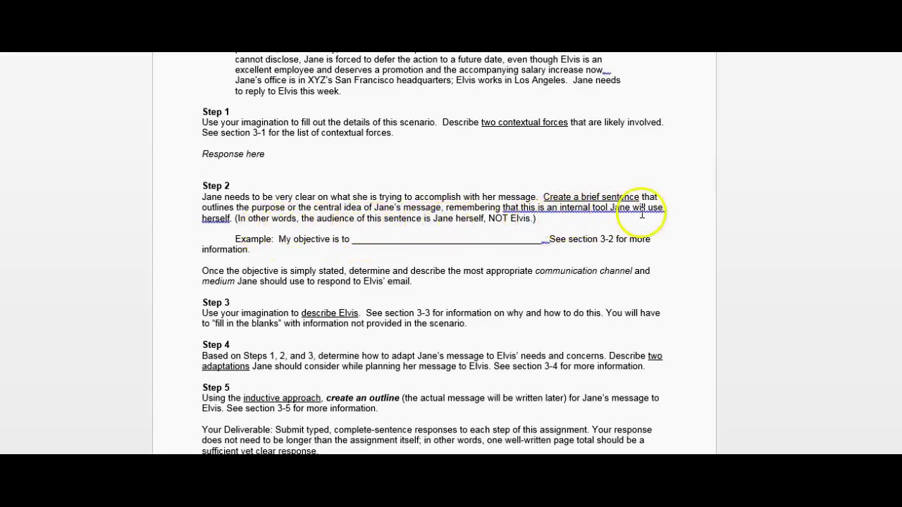
pyautogui.click(348, 257)
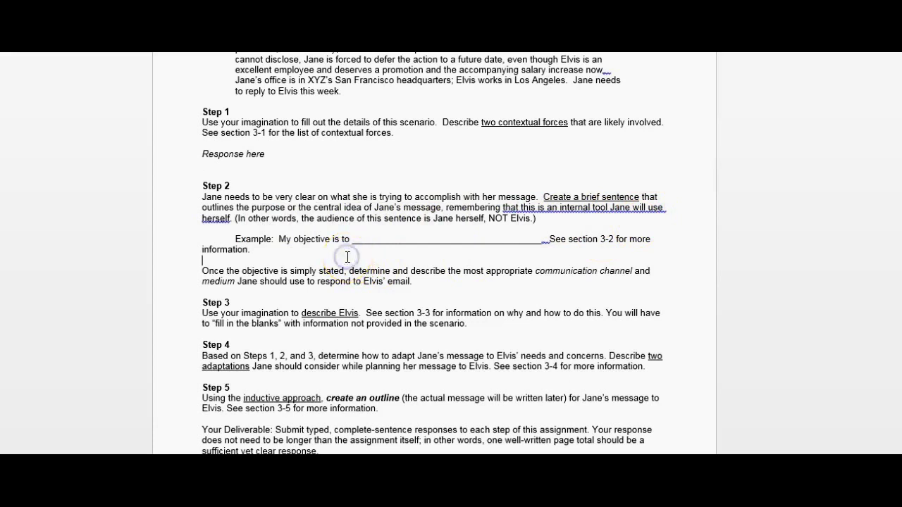
pyautogui.press('Return')
pyautogui.write('Reponse')
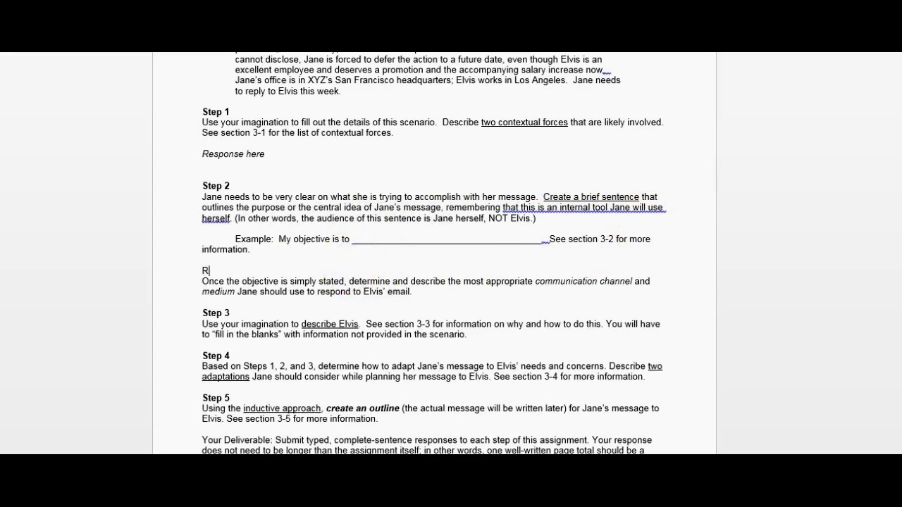
pyautogui.press('BackSpace')
pyautogui.press('BackSpace')
pyautogui.press('BackSpace')
pyautogui.press('BackSpace')
pyautogui.press('BackSpace')
pyautogui.press('BackSpace')
pyautogui.write('esponse')
pyautogui.press('BackSpace')
pyautogui.press('BackSpace')
pyautogui.press('BackSpace')
pyautogui.write('se')
pyautogui.press('Return')
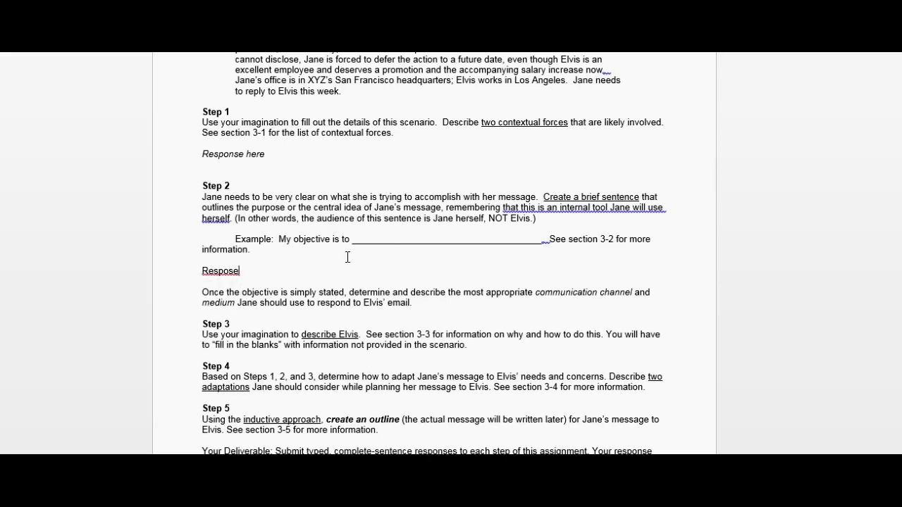
pyautogui.write('n')
# - Add blank lines between Step 3 and Step 4, and italicise the Step 2 Response line
pyautogui.click(258, 358)
pyautogui.press('Return')
pyautogui.press('Return')
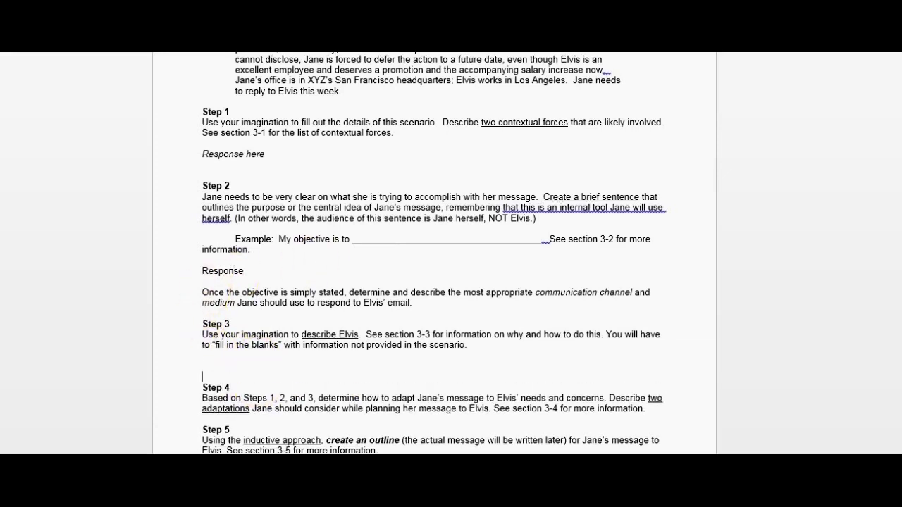
pyautogui.click(175, 272)
pyautogui.hotkey('ctrl', 'c')
pyautogui.hotkey('ctrl', 'i')
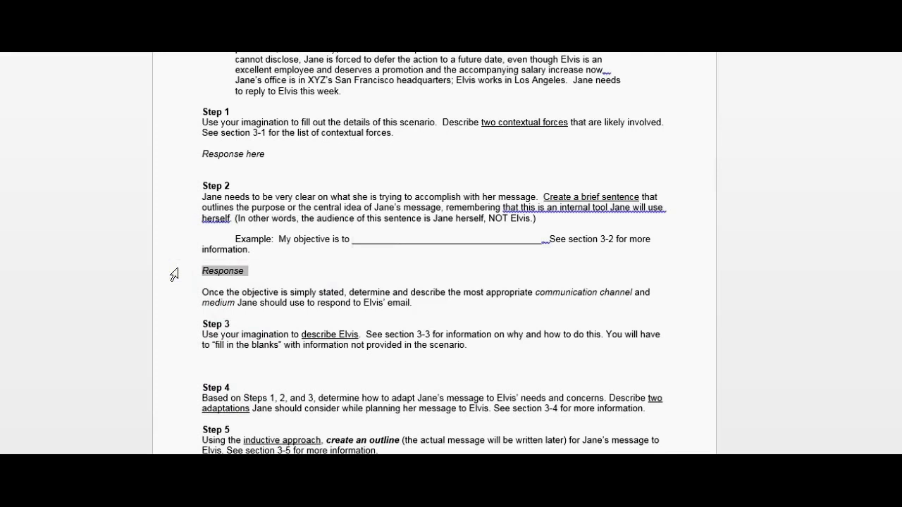
# - Paste the italic 'Response' line under Step 3 and under Step 4
pyautogui.click(232, 363)
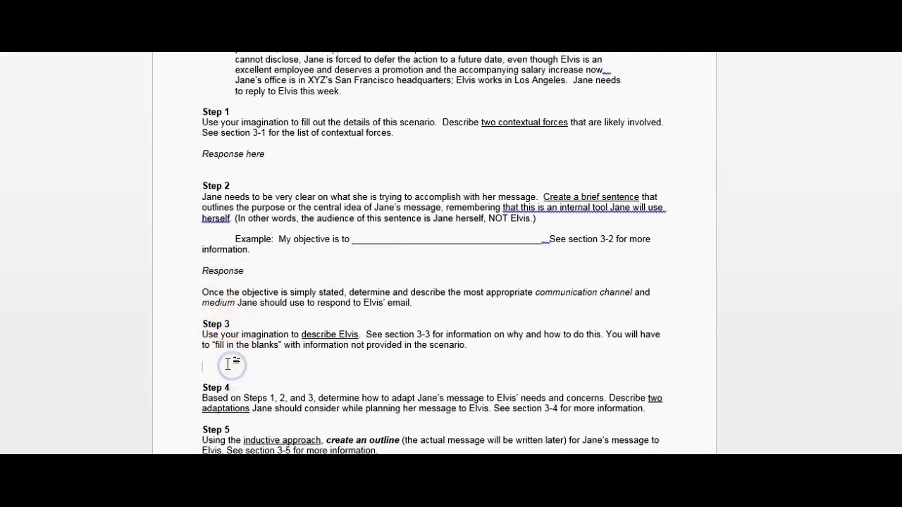
pyautogui.hotkey('ctrl', 'v')
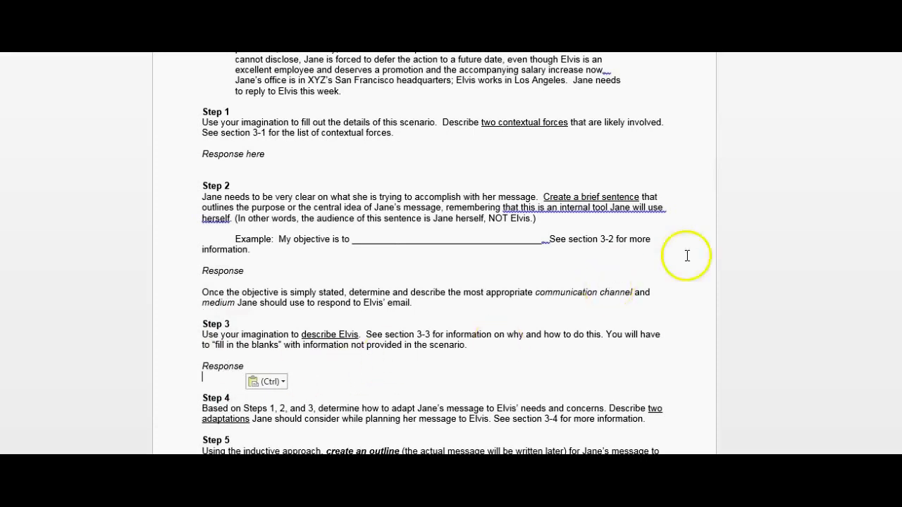
pyautogui.scroll(-1, 434, 255)
pyautogui.scroll(-4, 434, 255)
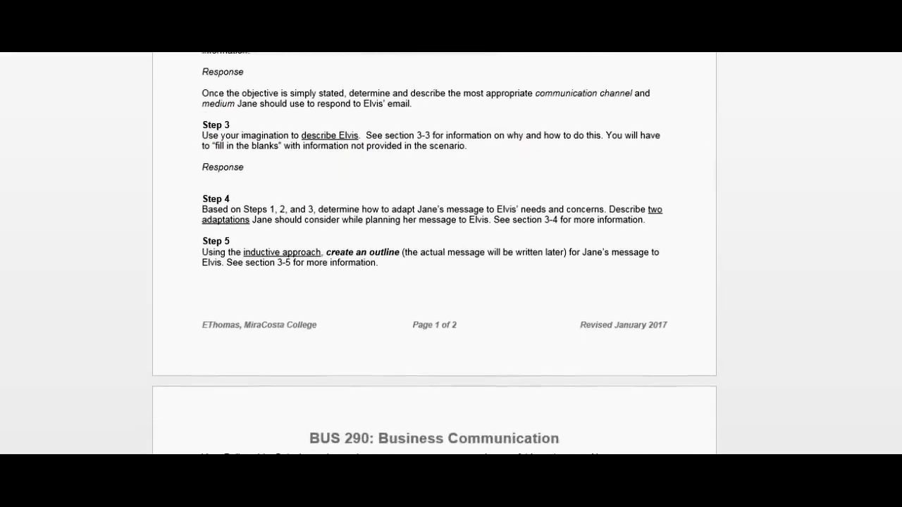
pyautogui.click(280, 209)
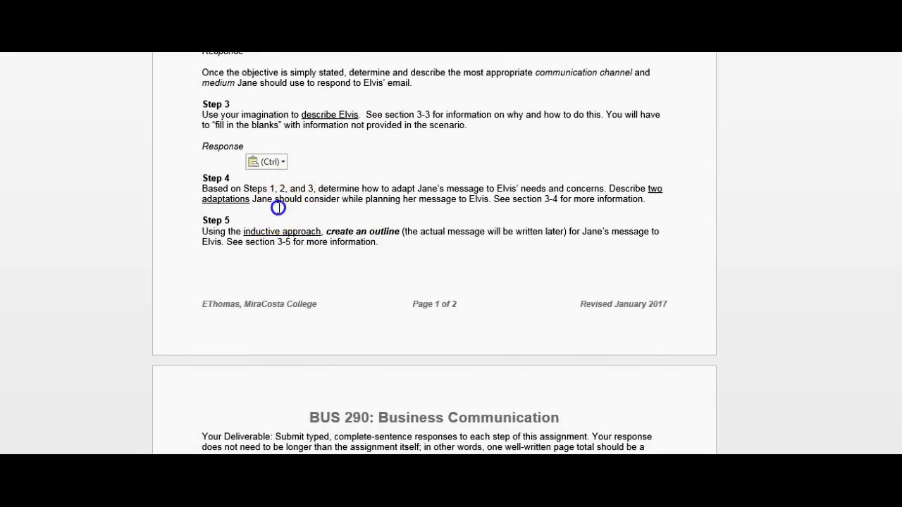
pyautogui.press('Return')
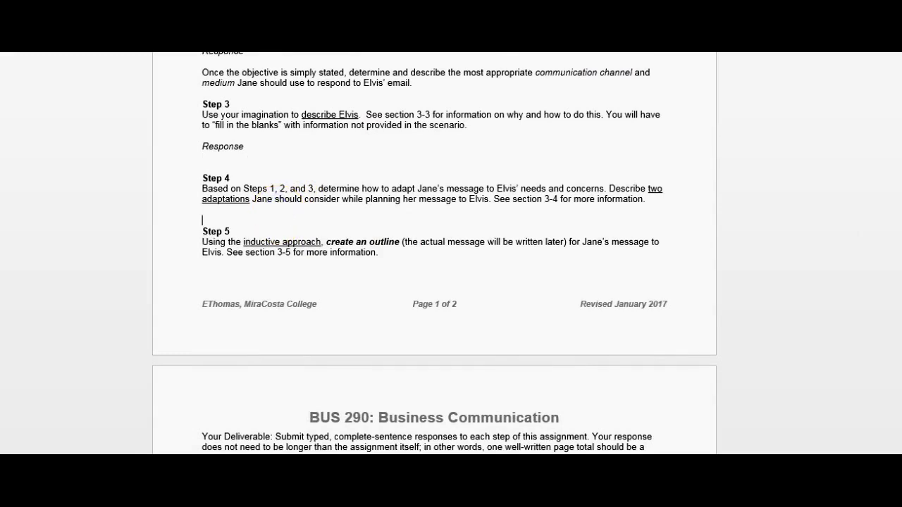
pyautogui.hotkey('ctrl', 'v')
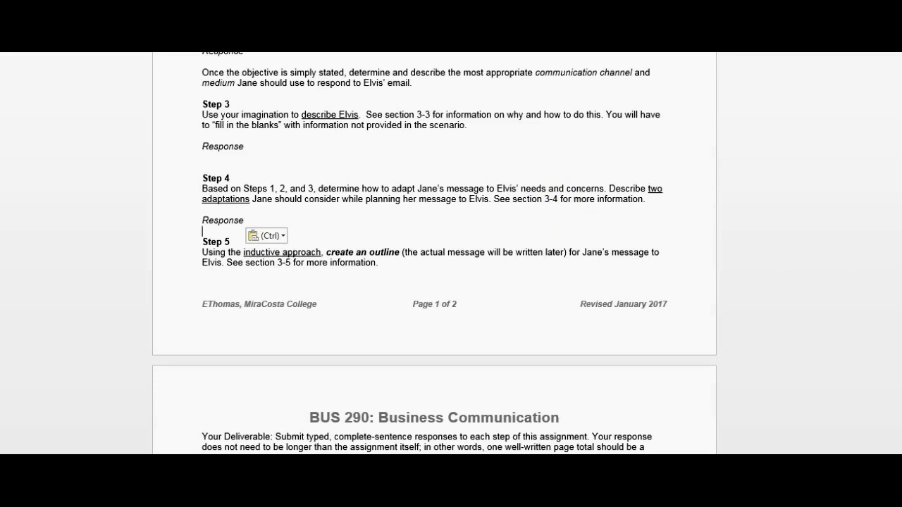
# - Add an empty line below Step 5 at the top of page 2
pyautogui.scroll(-3, 255, 193)
pyautogui.click(255, 193)
pyautogui.press('Return')
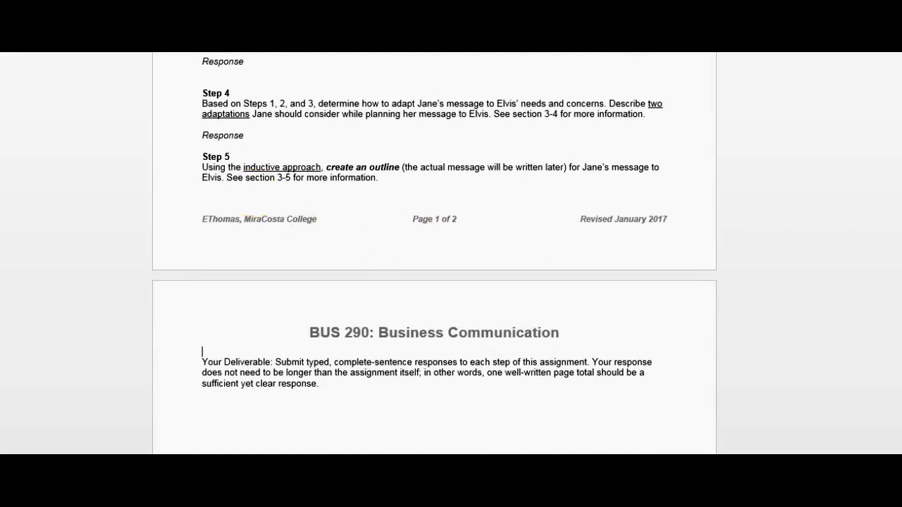
# - Paste the italic 'Response' line for Step 5, followed by two blank lines before Your Deliverable
pyautogui.hotkey('ctrl', 'v')
pyautogui.press('Return')
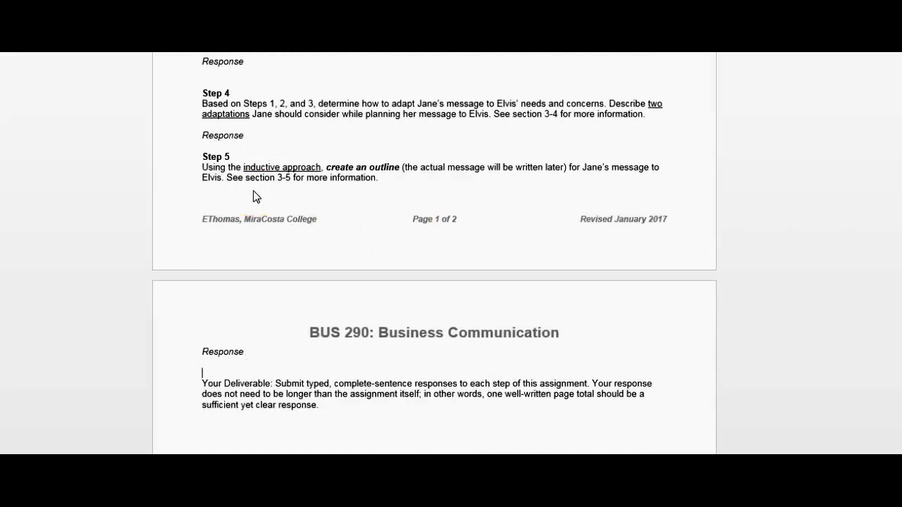
pyautogui.press('Return')
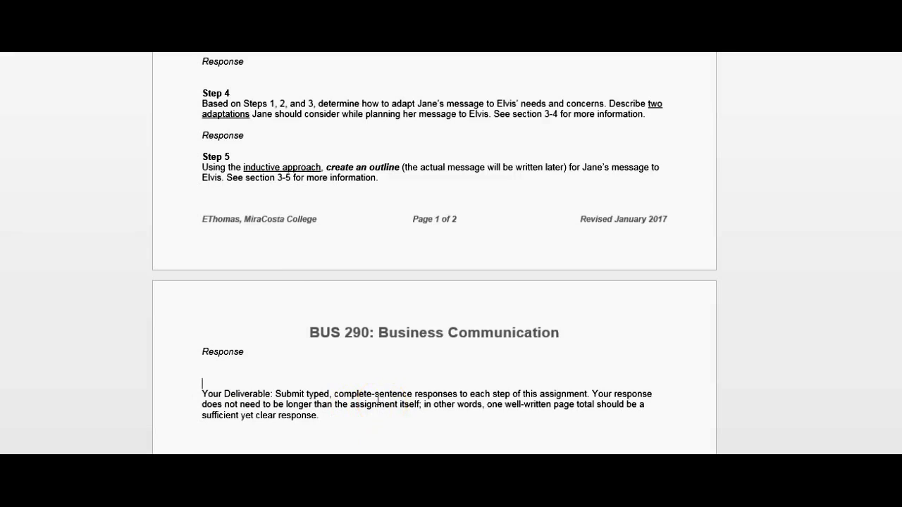
pyautogui.scroll(4, 434, 282)
pyautogui.scroll(8, 434, 254)
pyautogui.scroll(1, 435, 253)
pyautogui.scroll(-3, 434, 254)
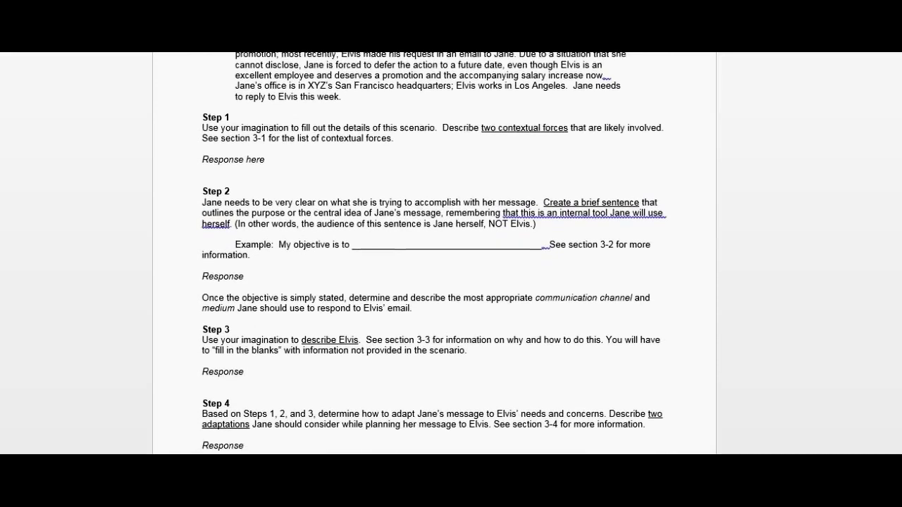
pyautogui.scroll(-2, 434, 253)
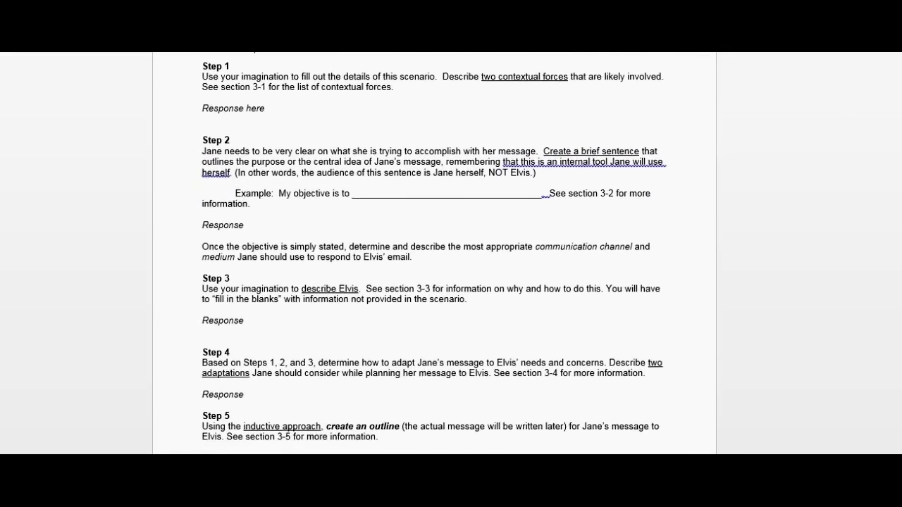
pyautogui.scroll(-3, 434, 254)
pyautogui.scroll(-8, 434, 253)
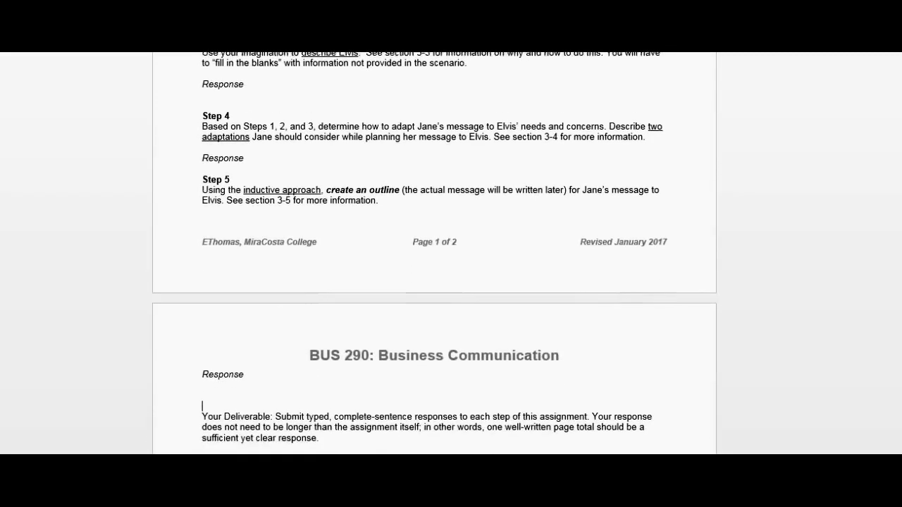
pyautogui.scroll(-1, 434, 253)
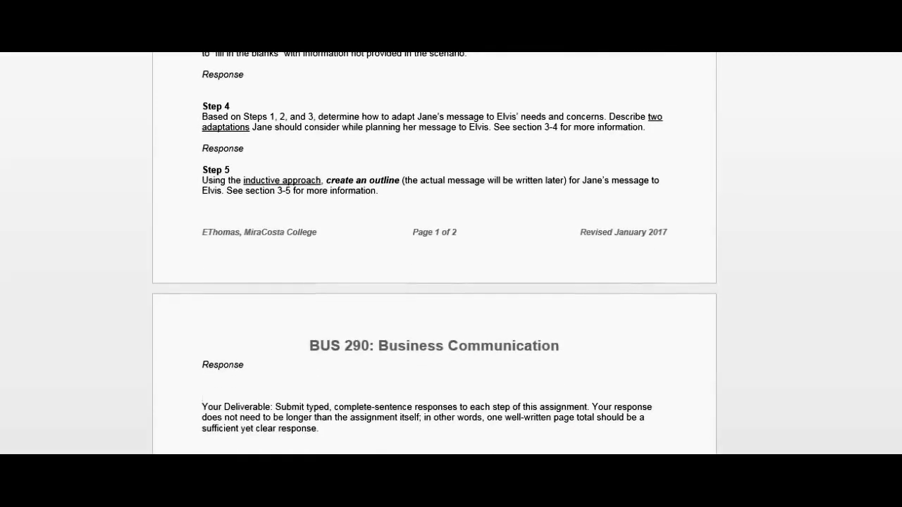